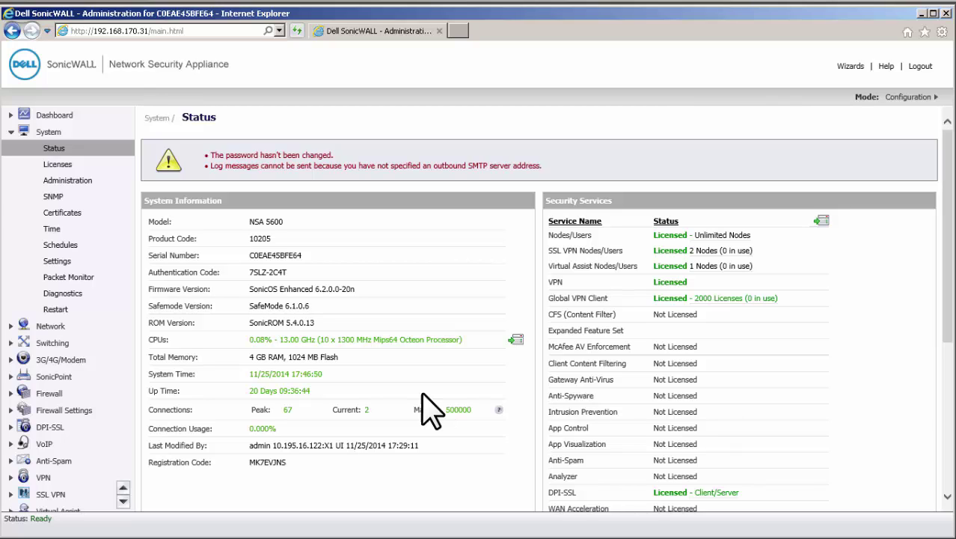
Open the network interface settings and assign interface X2 to the DMZ zone
left_click(55, 327)
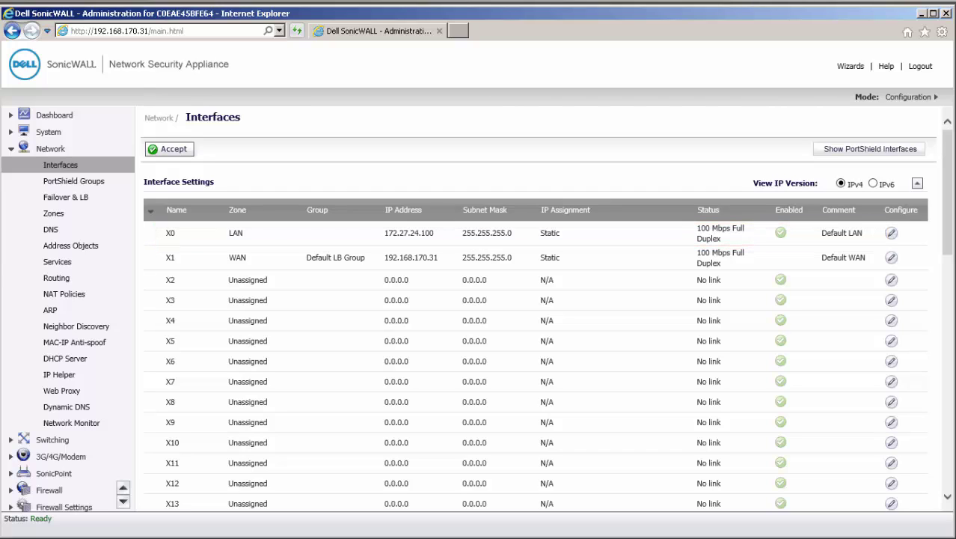
left_click(891, 280)
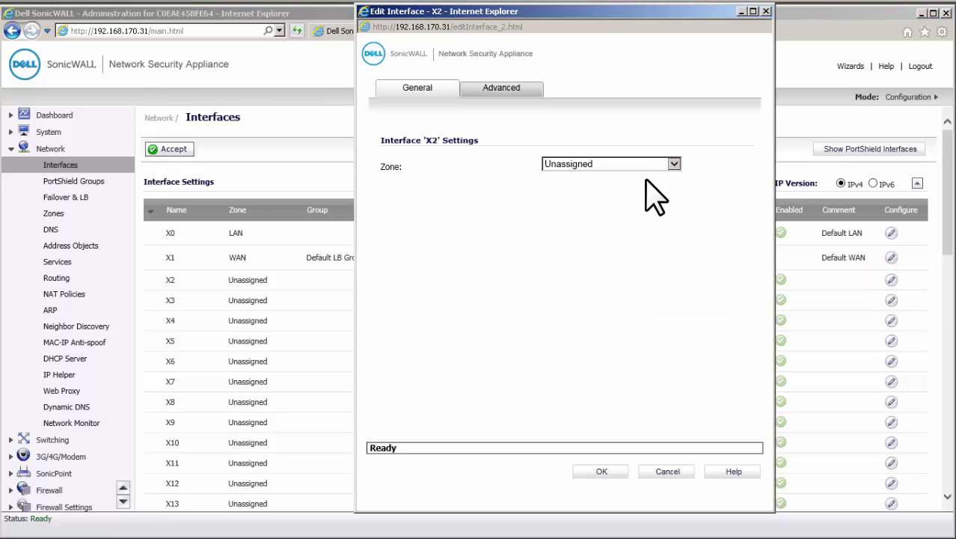
left_click(629, 163)
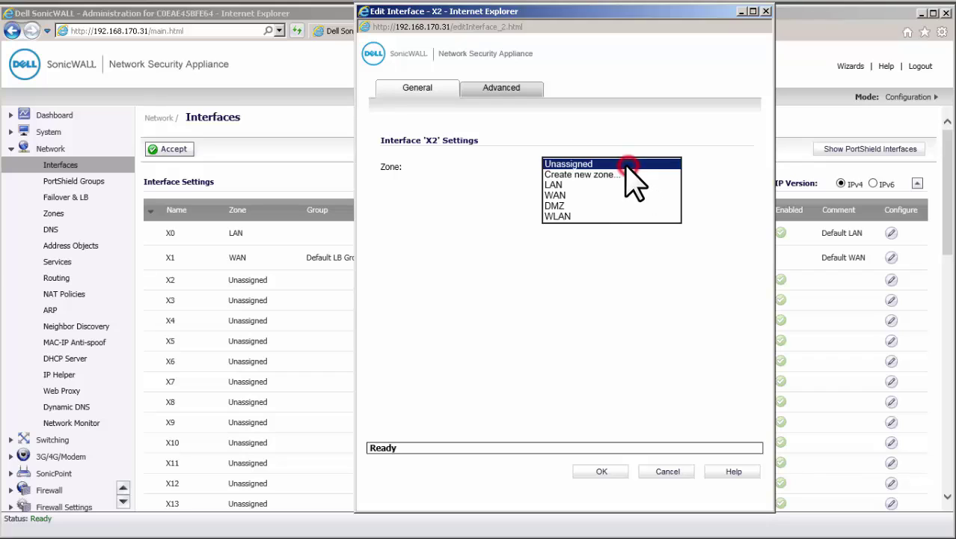
left_click(577, 205)
left_click(588, 205)
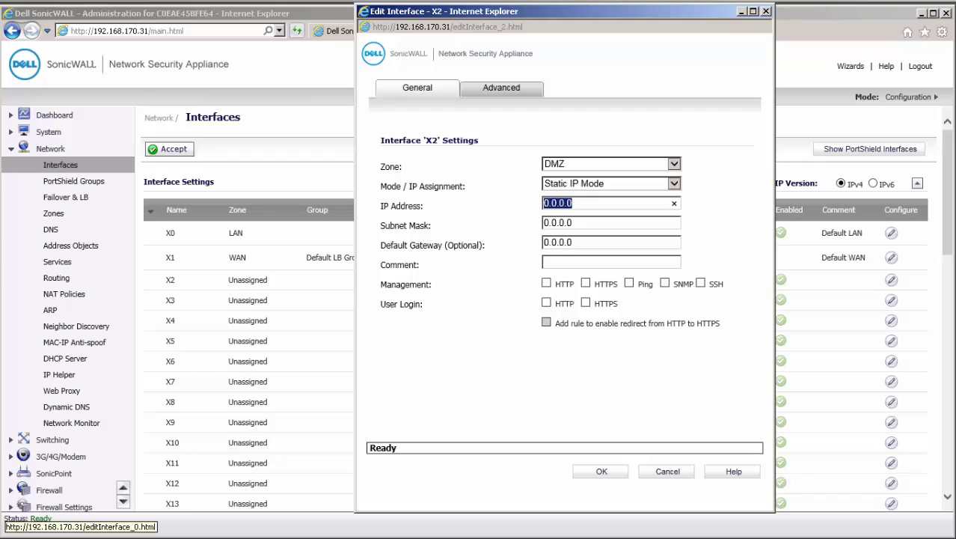
Give X2 the static IP 10.10.10.1 with mask 255.255.255.0, allow HTTPS and Ping management, and save the interface
type("10.10.10.1")
key("Tab")
type("255.255.255.0")
key("Tab")
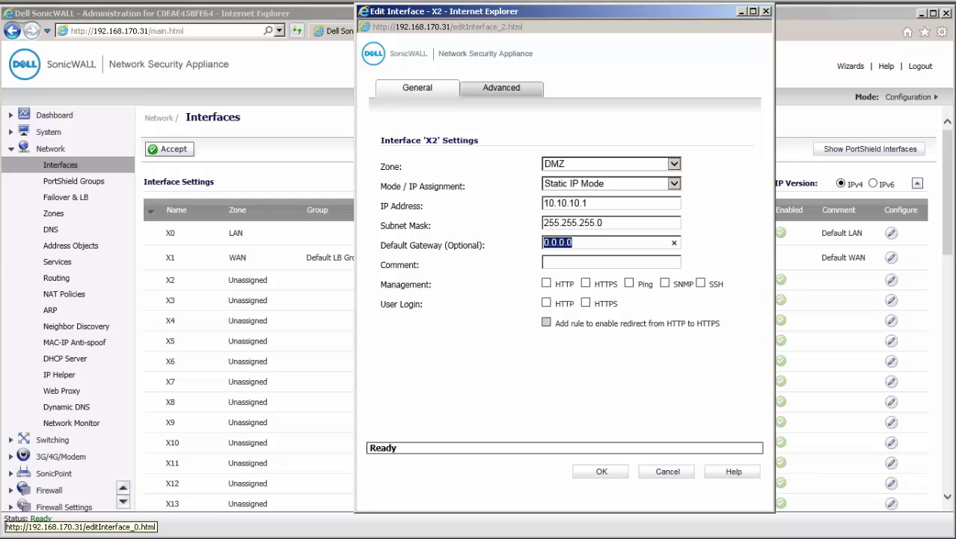
left_click(585, 283)
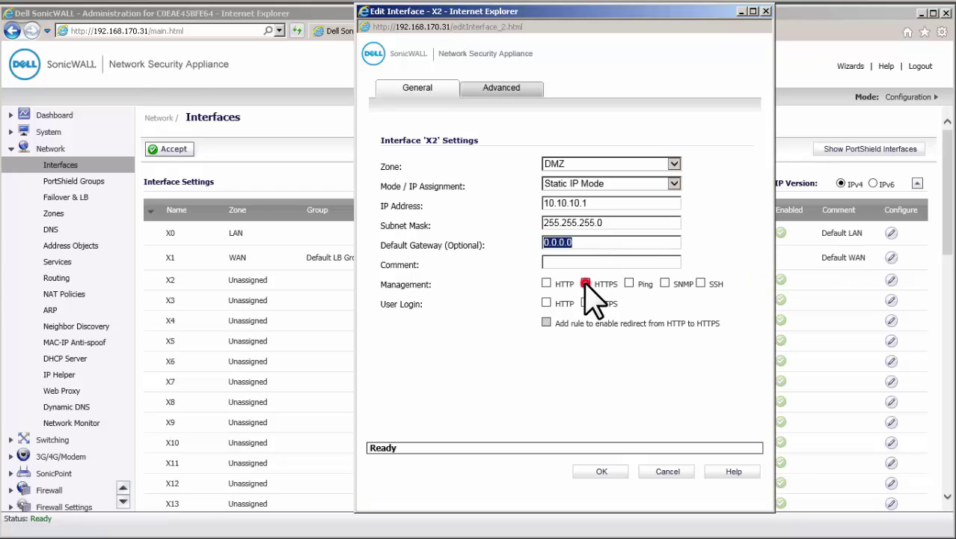
left_click(628, 282)
left_click(606, 471)
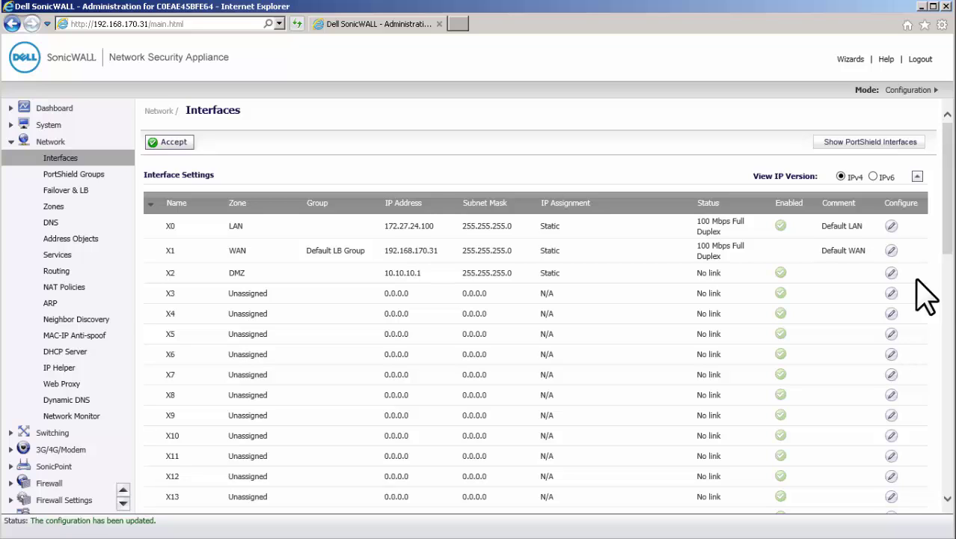
Configure interface X3 in the LAN zone in PortShield Switch Mode, PortShielded to X0, and accept the web management prompt
left_click(892, 292)
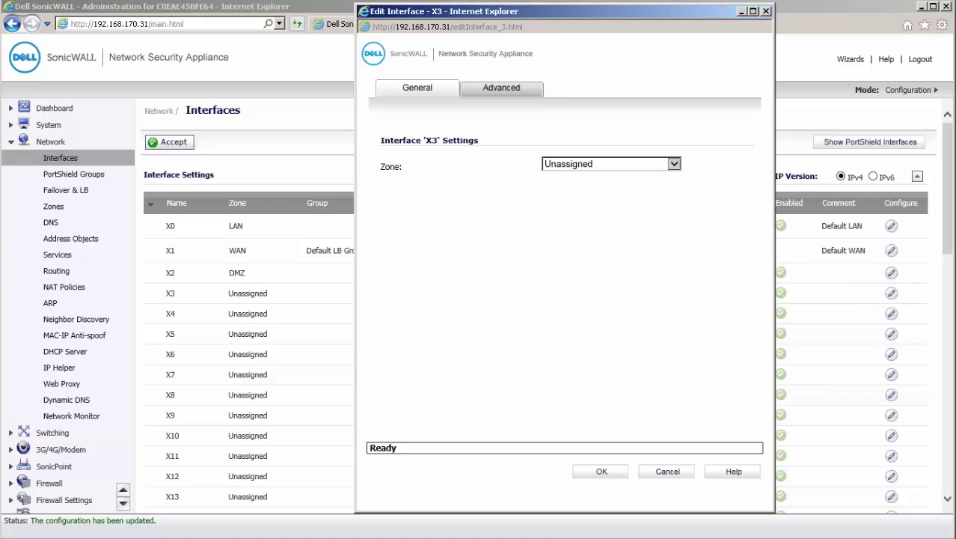
left_click(598, 170)
left_click(575, 184)
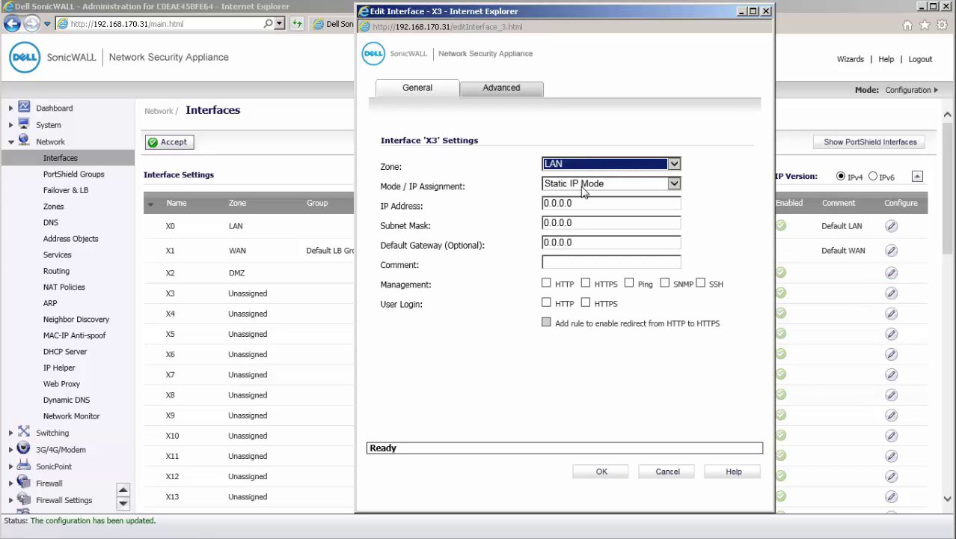
left_click(585, 187)
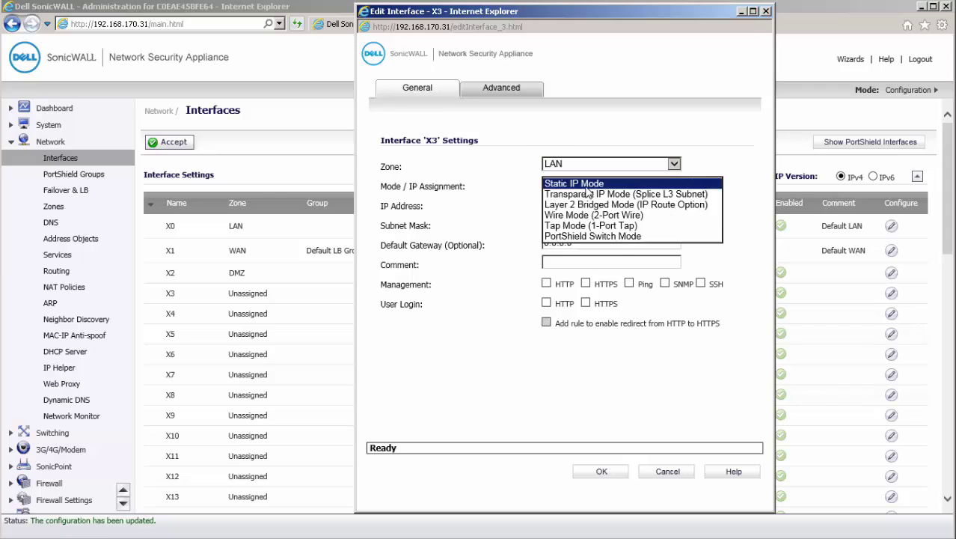
left_click(565, 239)
left_click(658, 204)
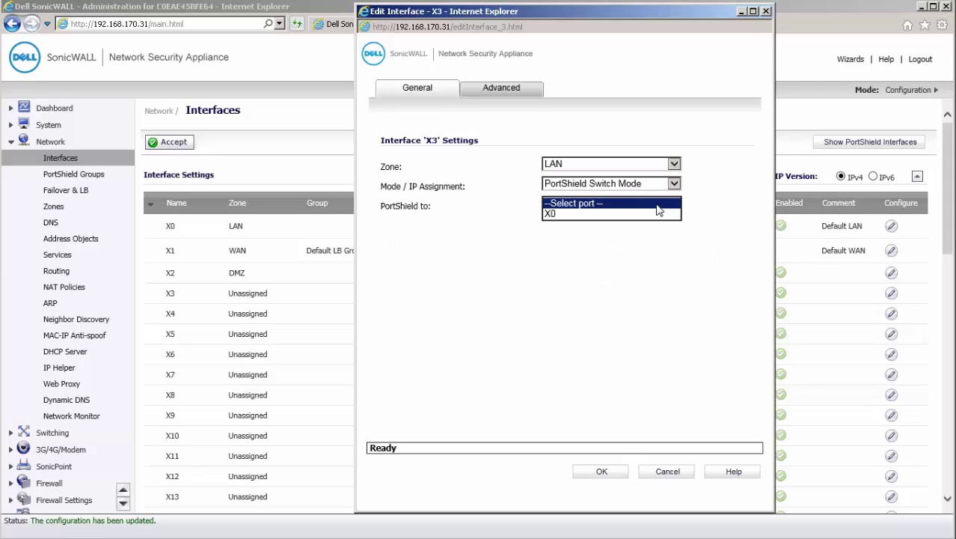
left_click(599, 215)
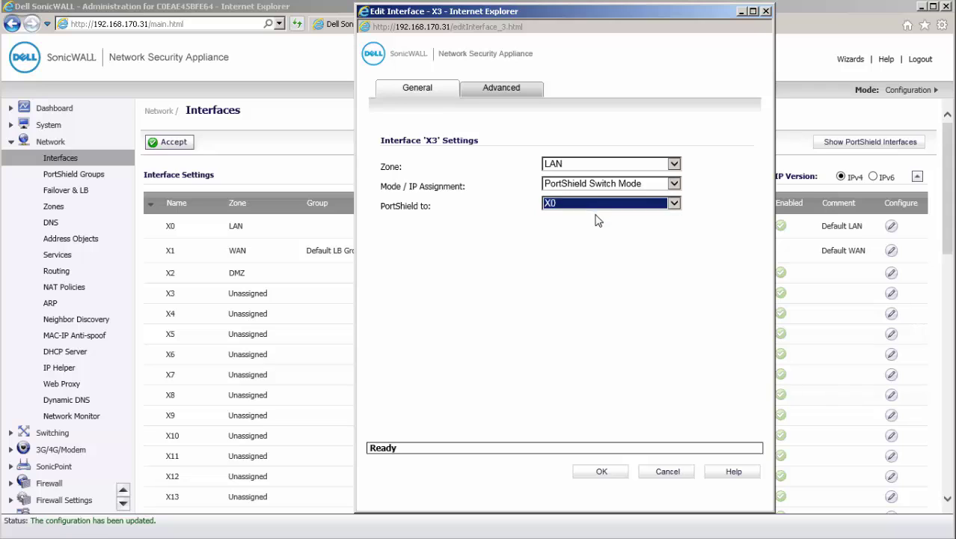
left_click(590, 471)
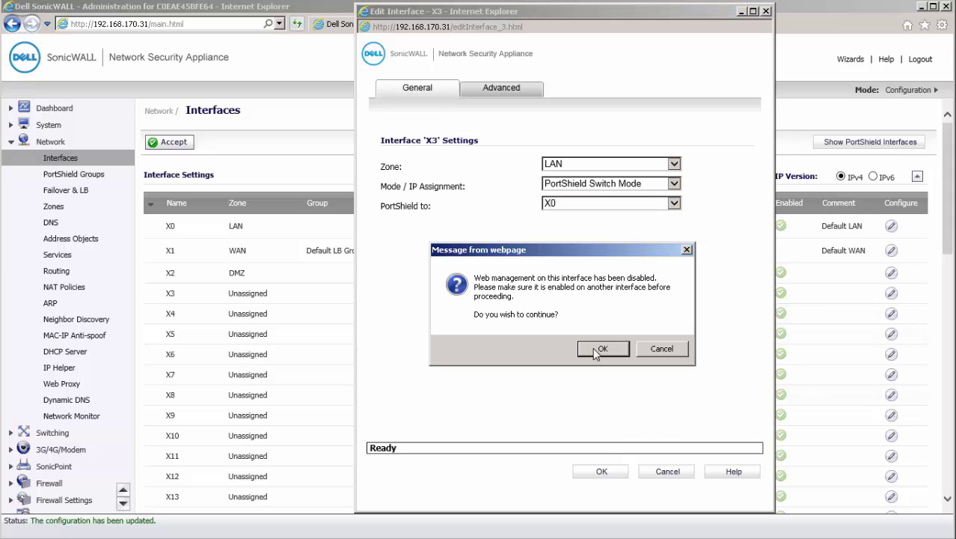
left_click(599, 349)
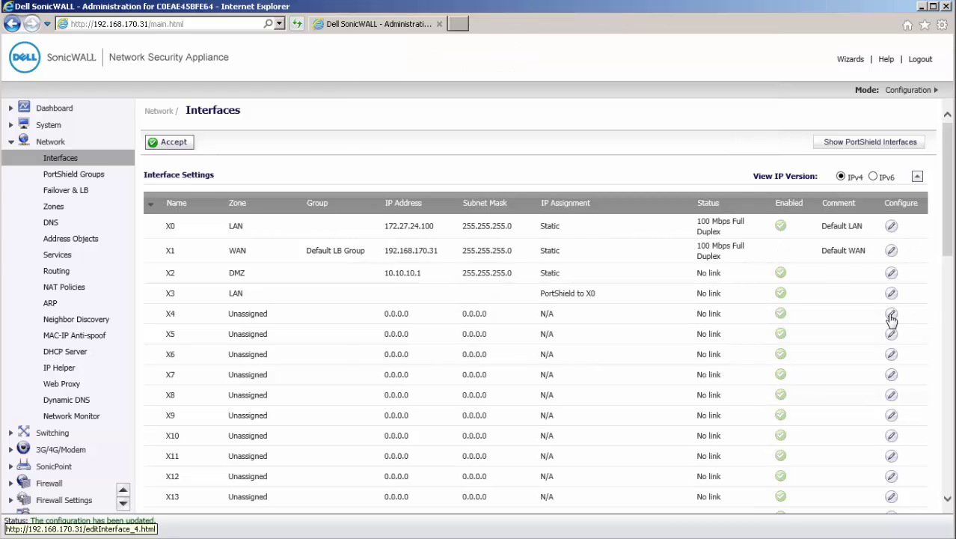
Configure interface X4 in the DMZ zone in PortShield Switch Mode, PortShielded to X2
left_click(891, 314)
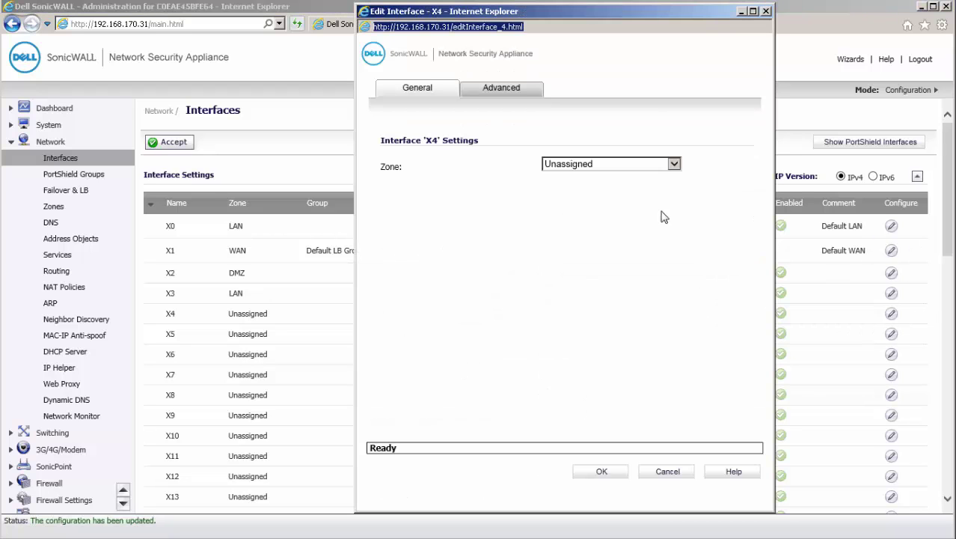
left_click(571, 166)
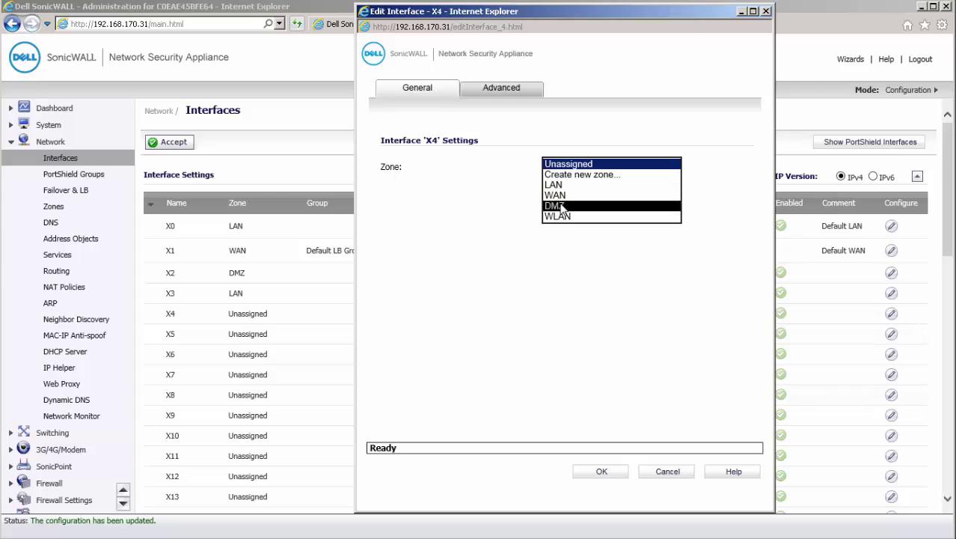
left_click(562, 205)
left_click(565, 187)
left_click(565, 237)
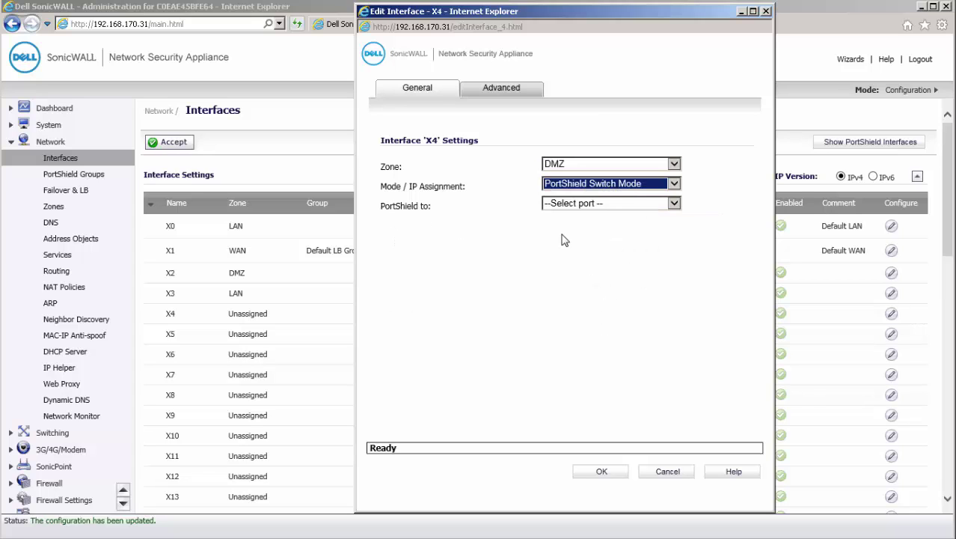
left_click(570, 205)
left_click(554, 222)
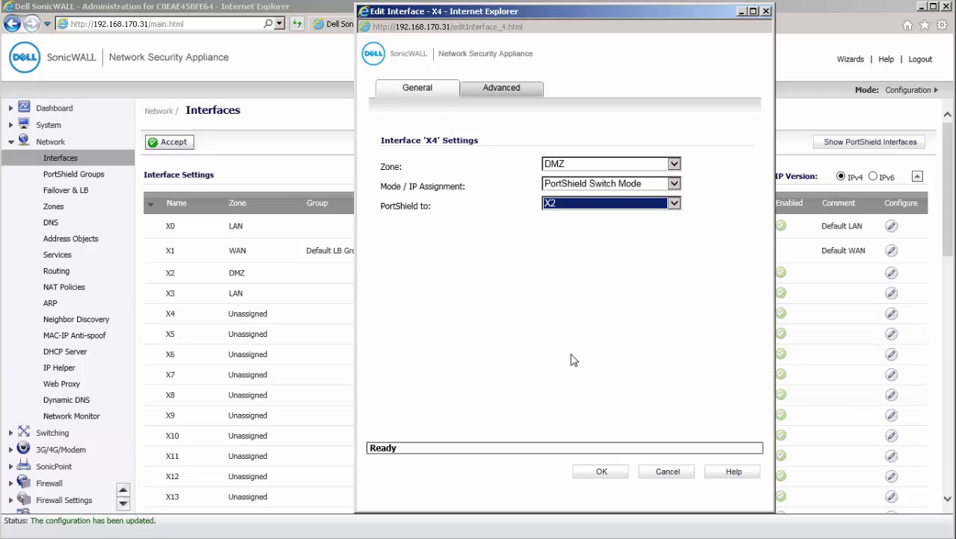
left_click(598, 472)
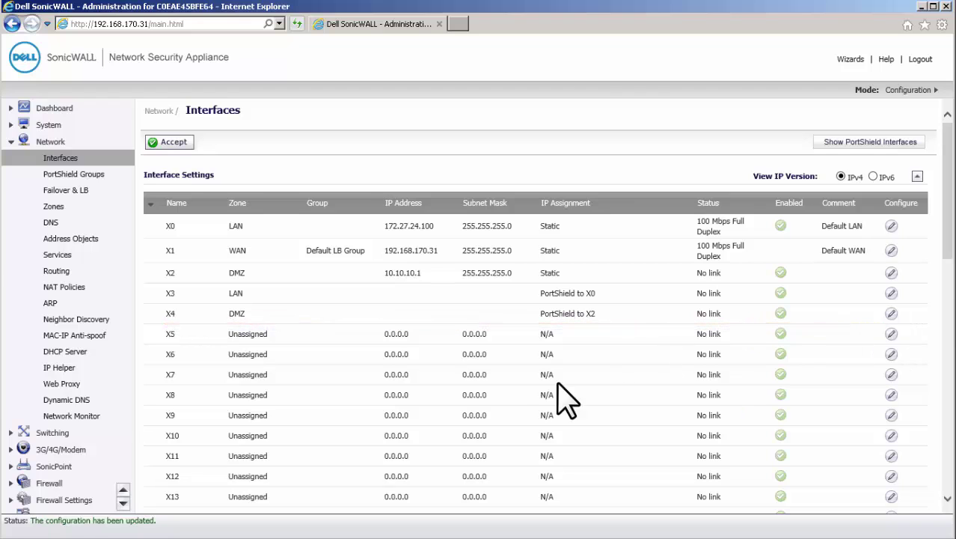
Open the VLAN trunking settings and inspect the VLAN ID options of PortShield host X0 without changing them
left_click(53, 433)
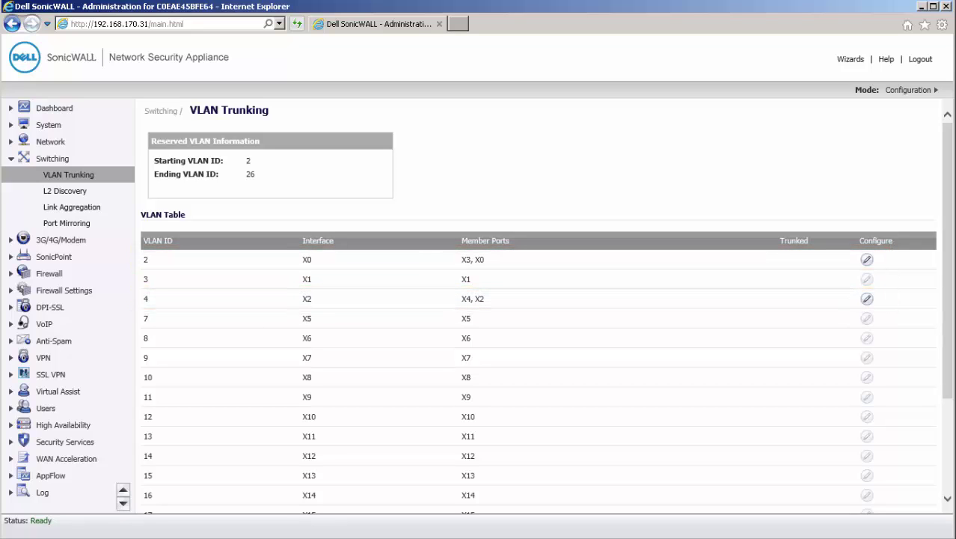
left_click(866, 260)
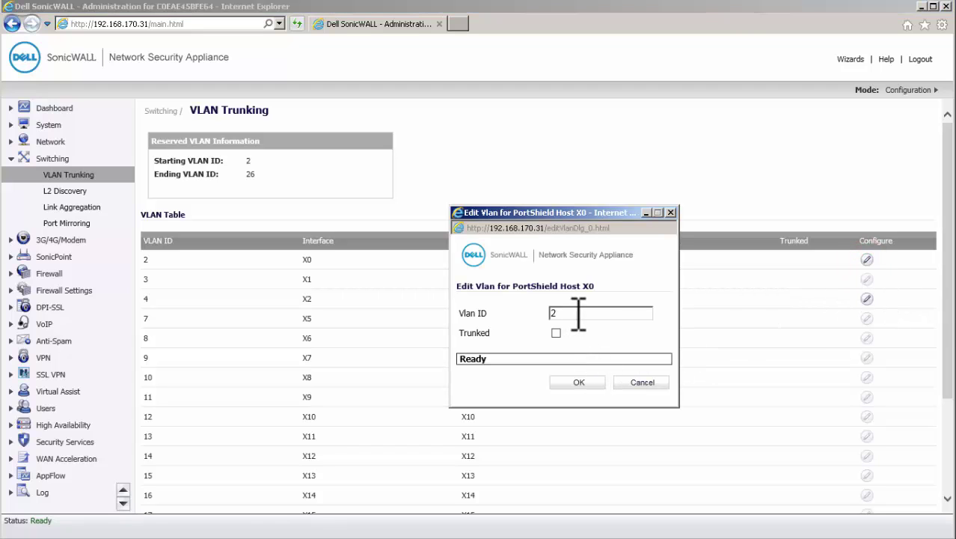
left_click(573, 313)
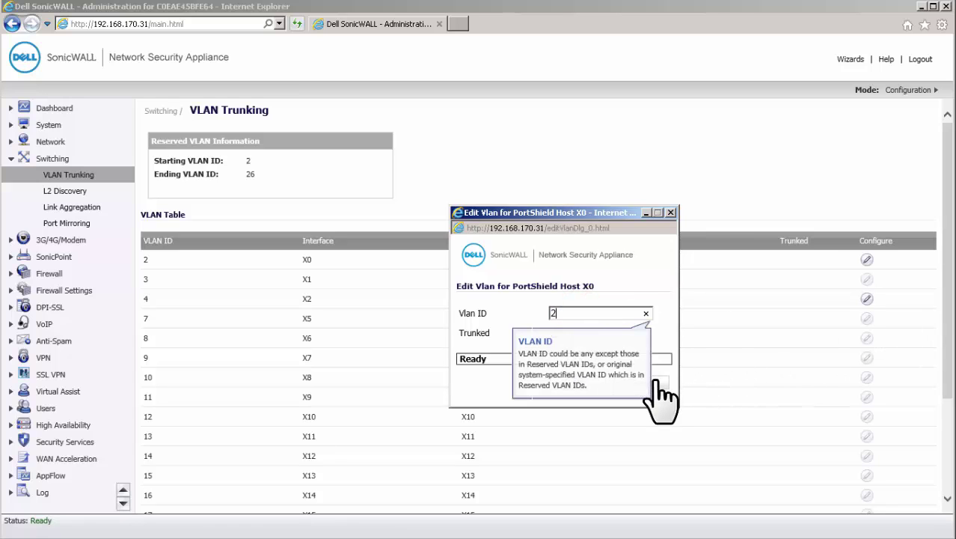
left_click(656, 384)
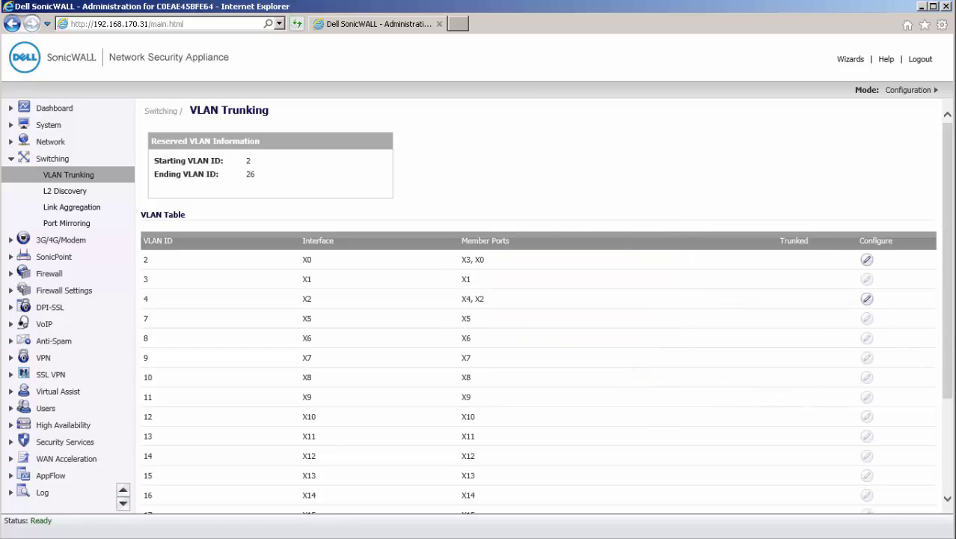
left_click(741, 325)
Add X5 as a VLAN trunk port
scroll(740, 325, "down", 3)
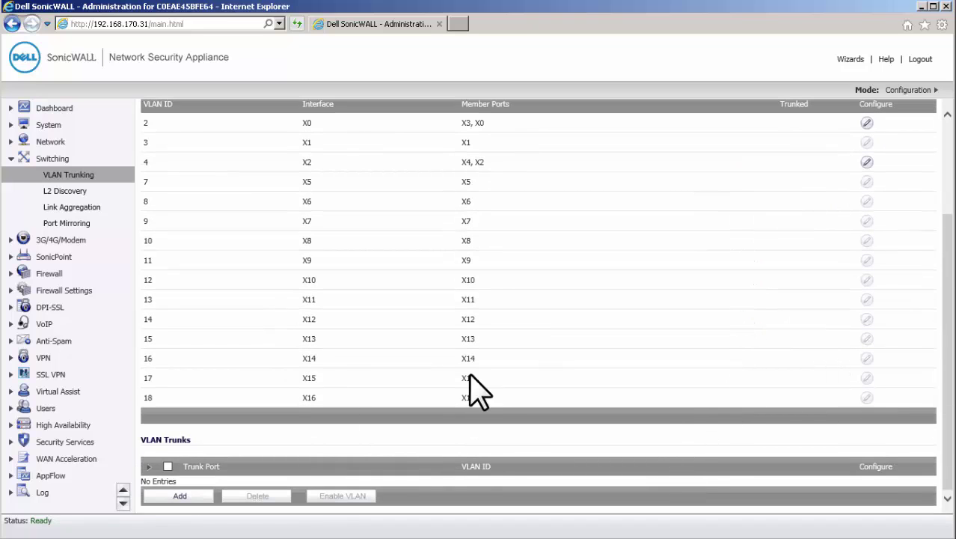
left_click(161, 496)
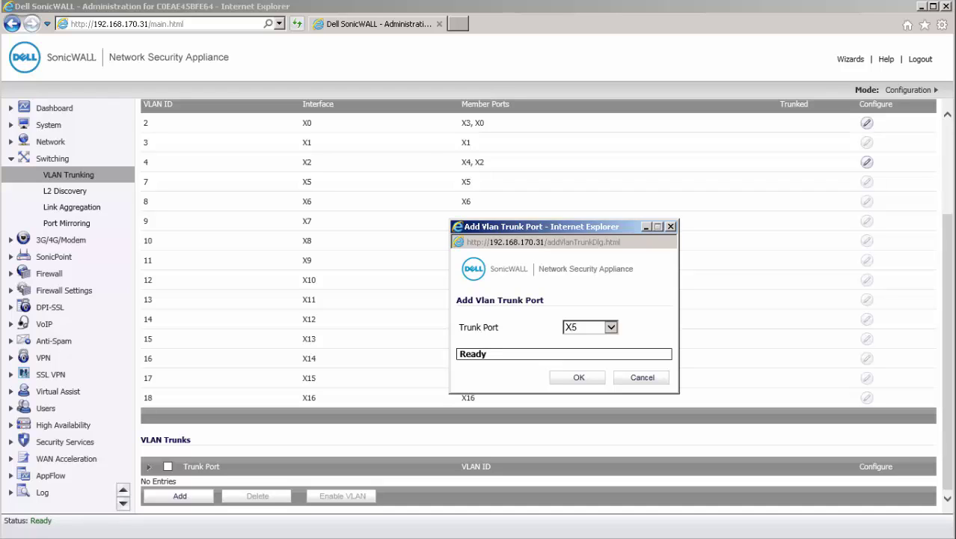
left_click(595, 378)
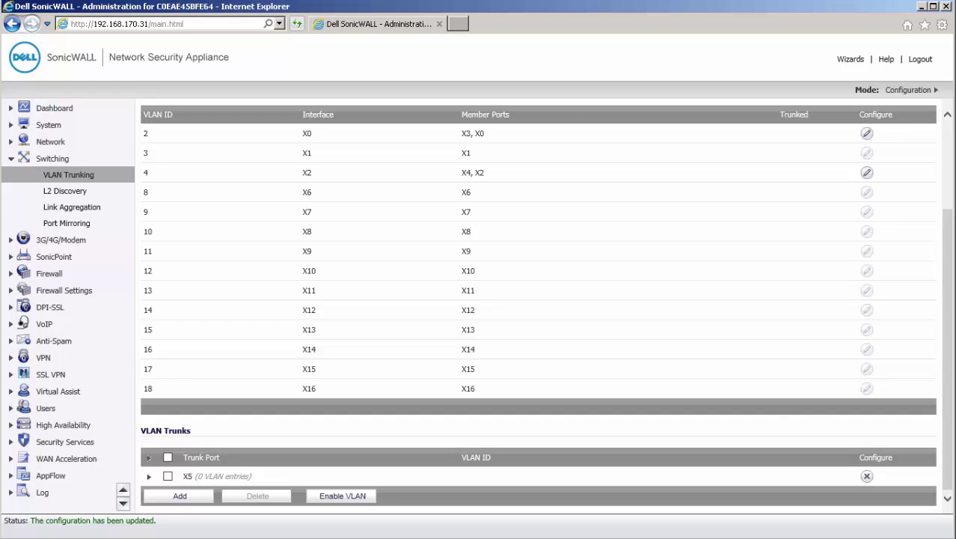
Enable VLAN IDs 2 and 4 on trunk port X5
left_click(344, 496)
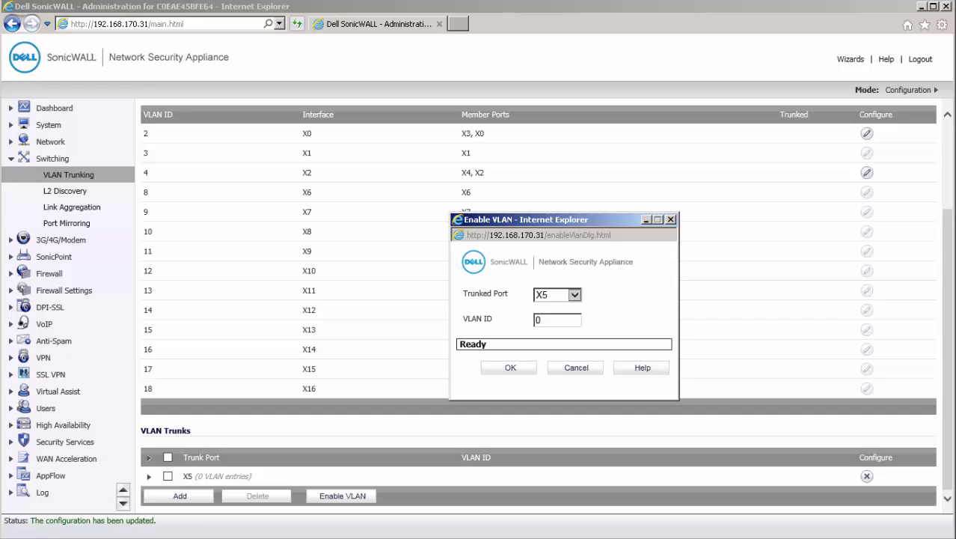
double_click(569, 319)
type("2")
left_click(509, 367)
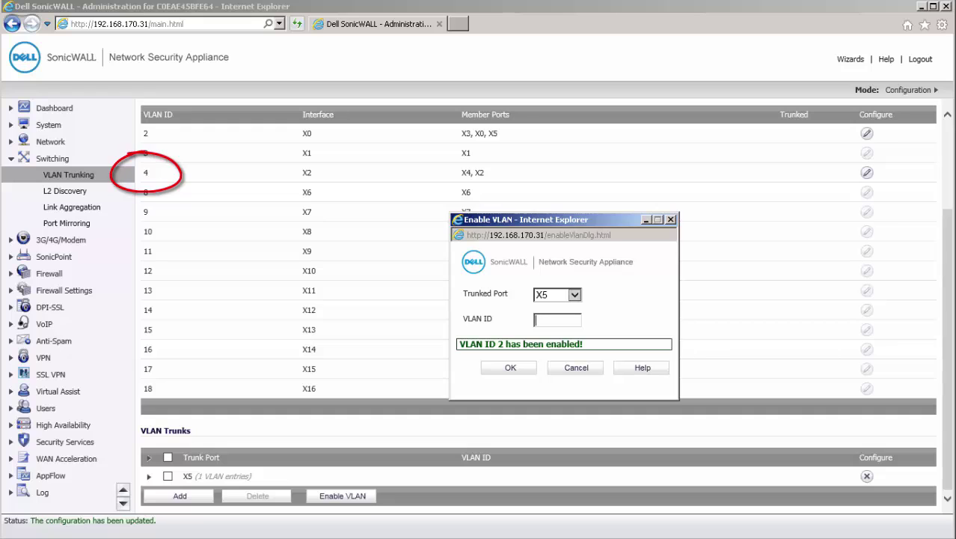
type("4")
left_click(508, 368)
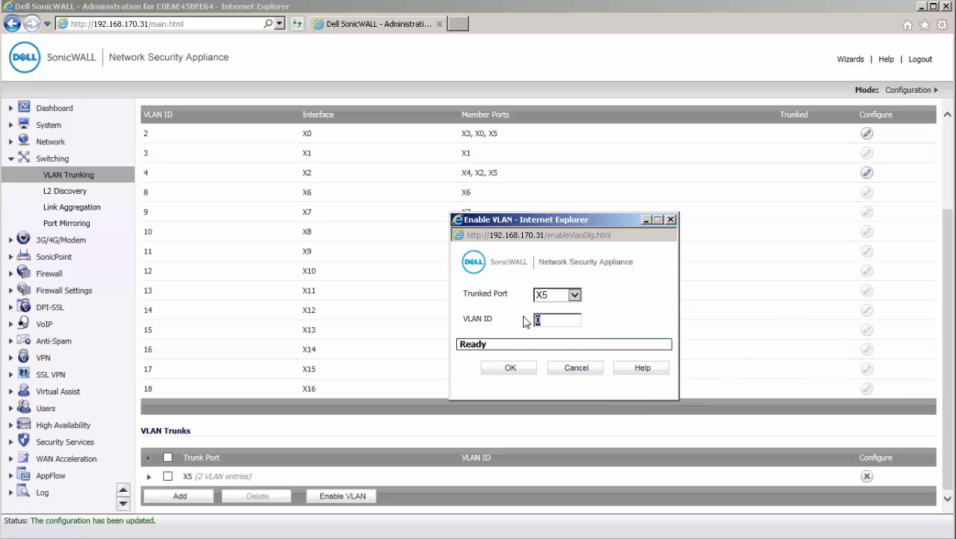
Try to enable VLAN ID 8 on trunk port X5, and close the dialog
type("8")
left_click(511, 367)
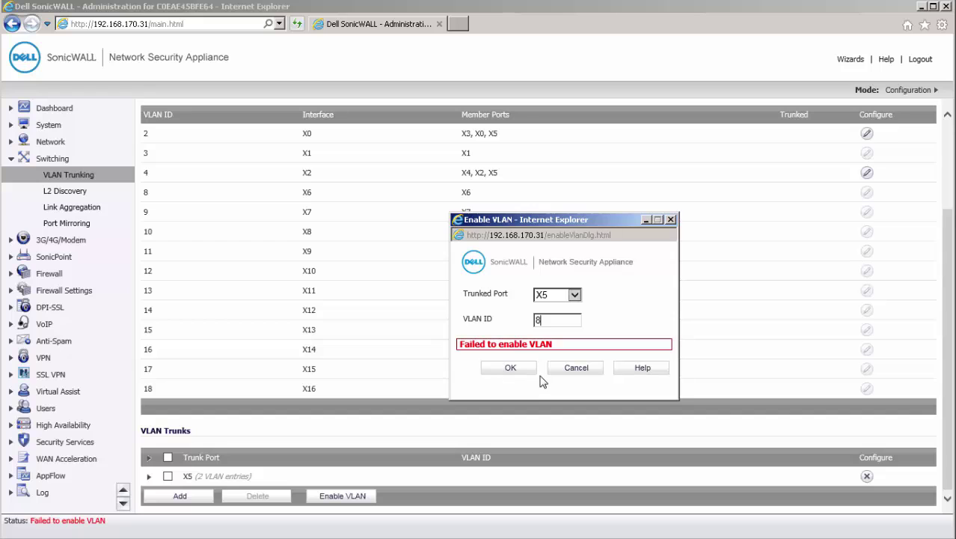
left_click(575, 368)
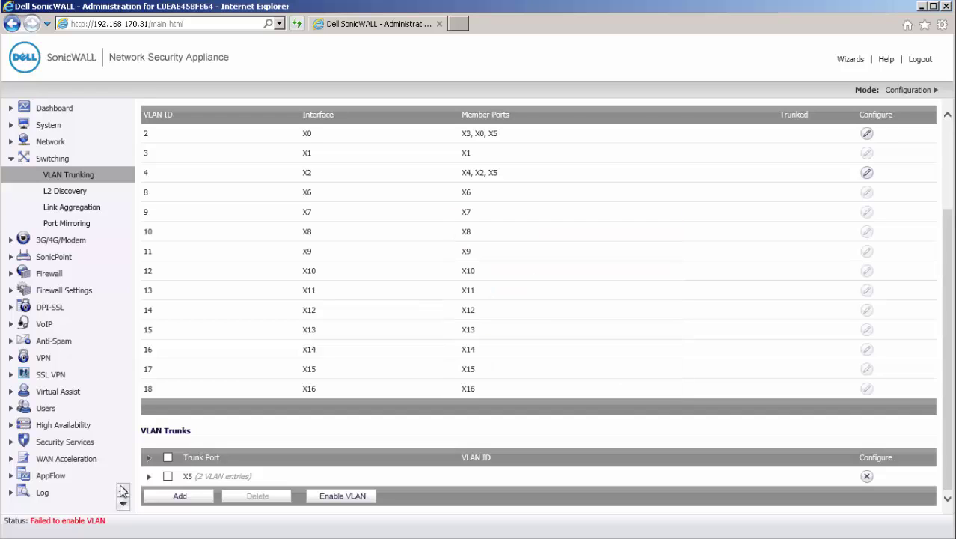
Expand the X5 trunk port entry and review the VLANs enabled on it
left_click(149, 477)
scroll(636, 342, "down", 1)
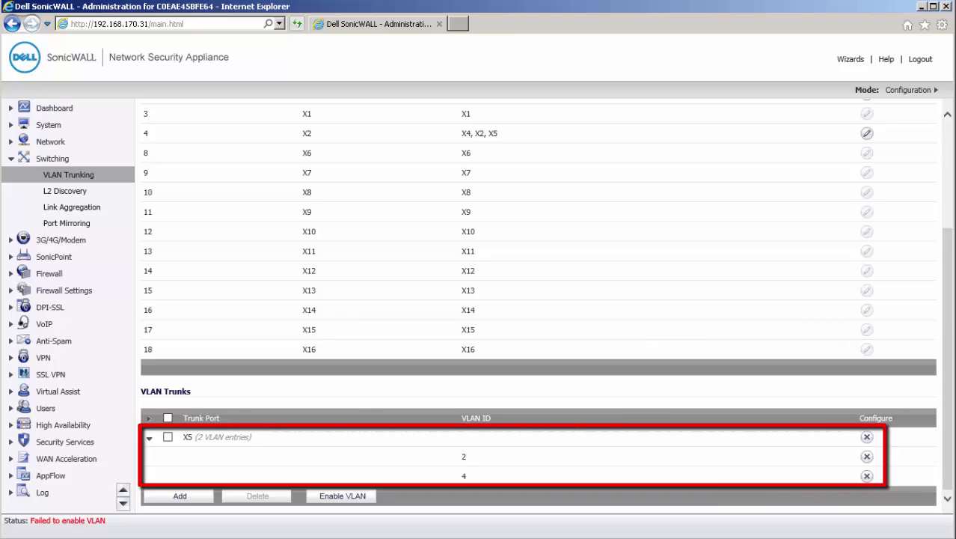
scroll(743, 381, "up", 4)
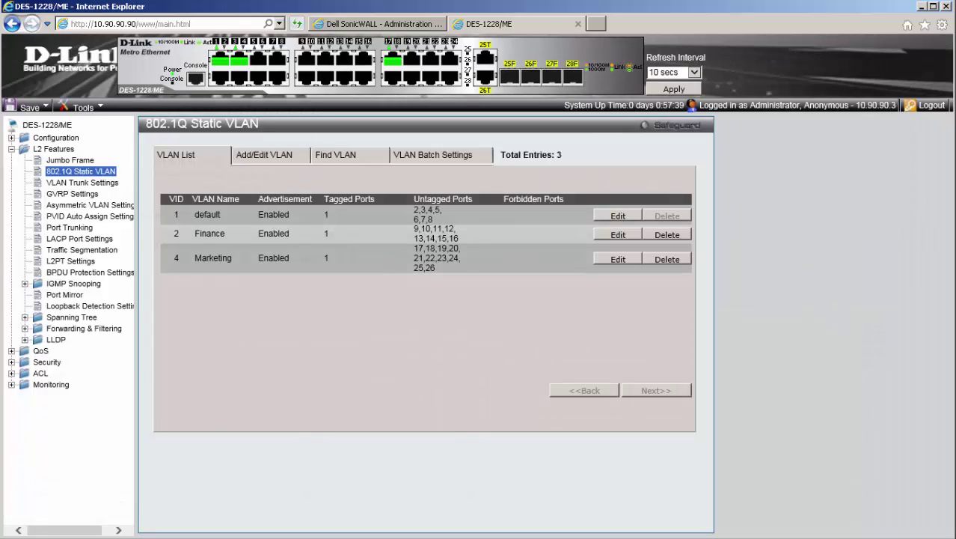
On the D-Link DES-1228/ME switch, examine the tagged and untagged port membership of the Finance and Marketing static VLANs
left_click(627, 236)
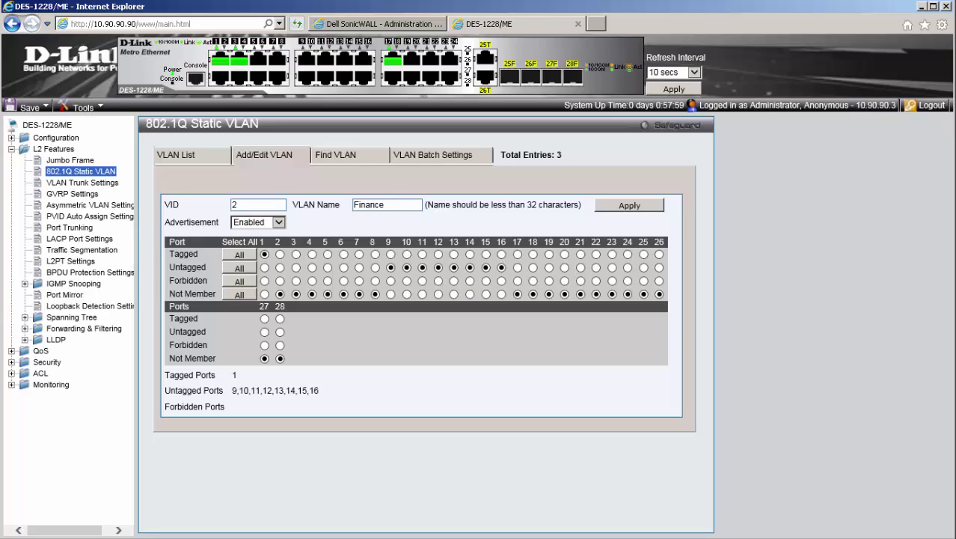
left_click(85, 175)
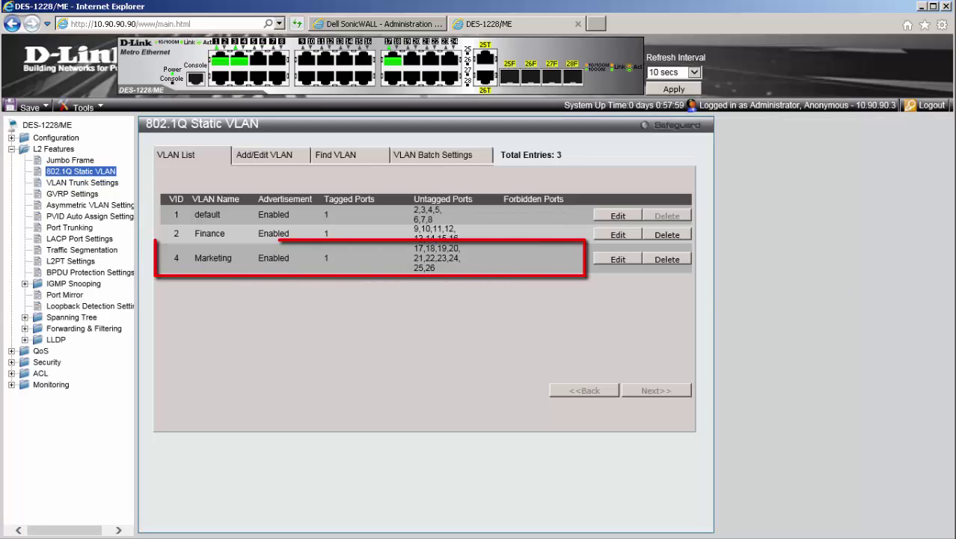
left_click(619, 259)
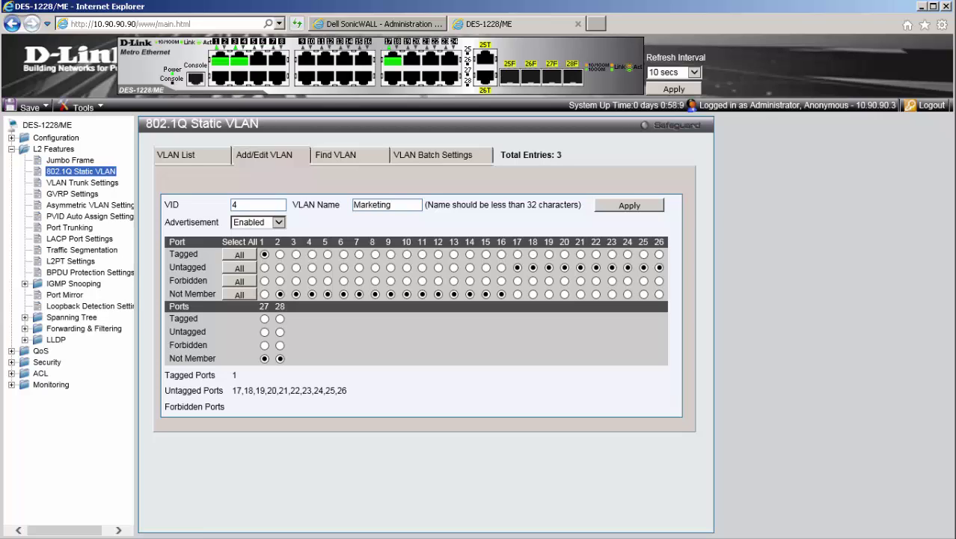
left_click(79, 172)
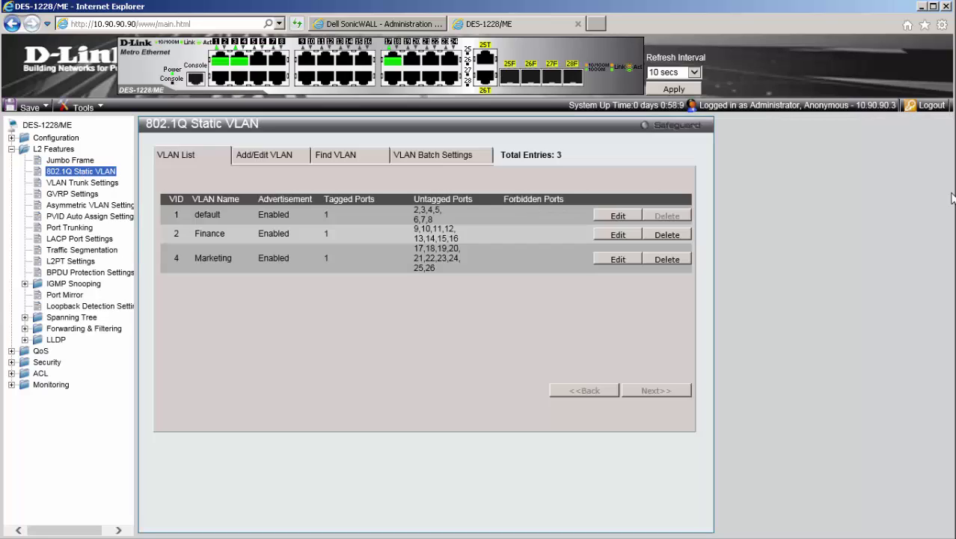